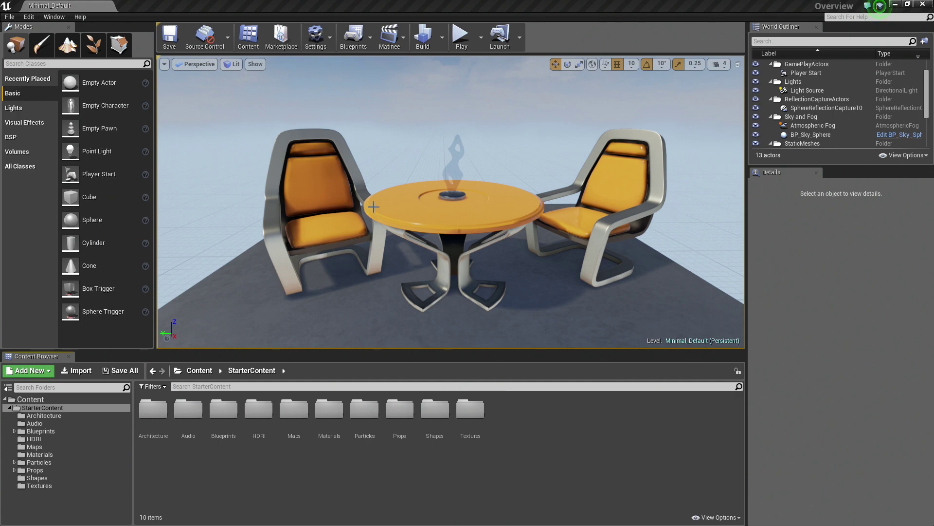
# Step: Create a new level from the Default template
pyautogui.click(10, 16)
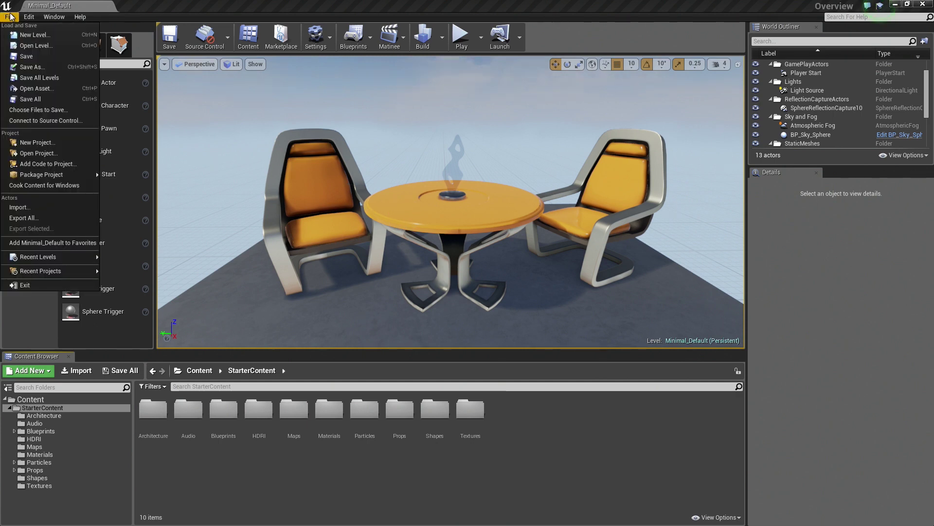
pyautogui.click(25, 35)
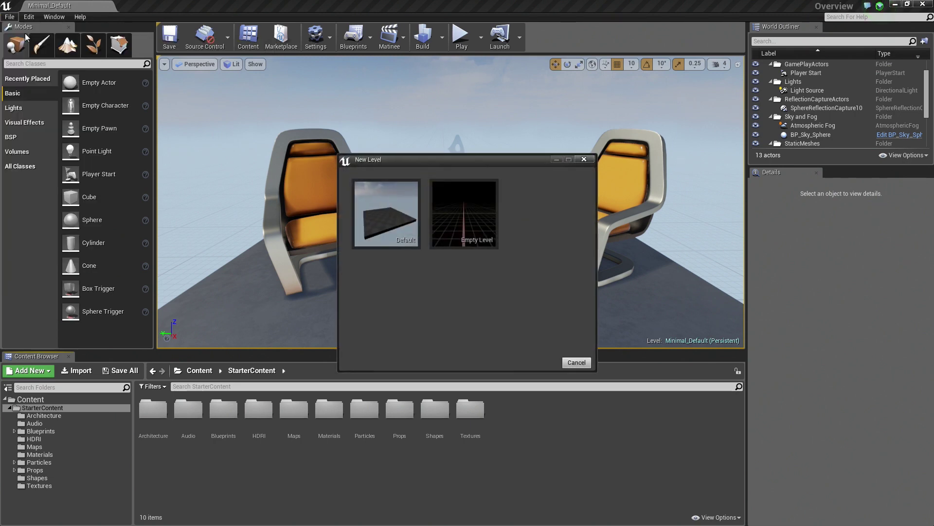
pyautogui.click(392, 232)
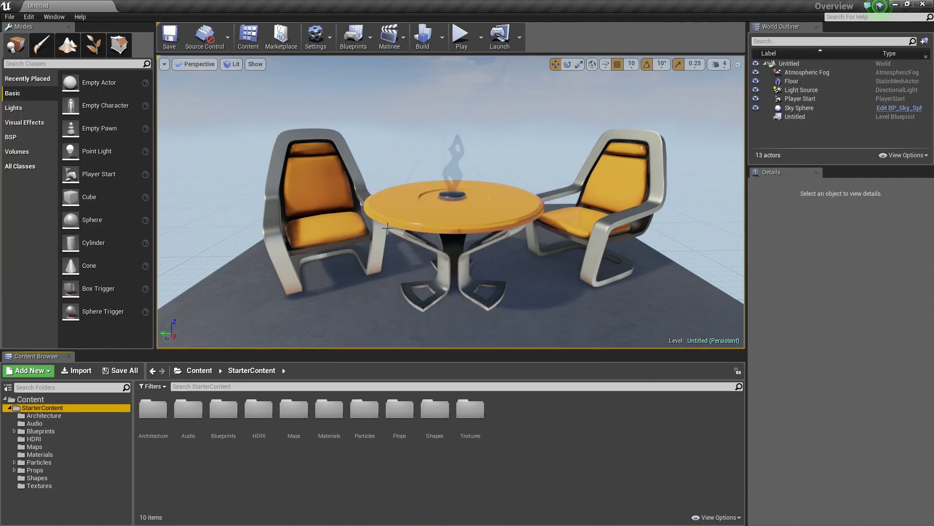
# Step: Play the new level in the viewport to test it, and stop the play session
pyautogui.moveTo(503, 209); pyautogui.dragTo(375, 215, button='right')
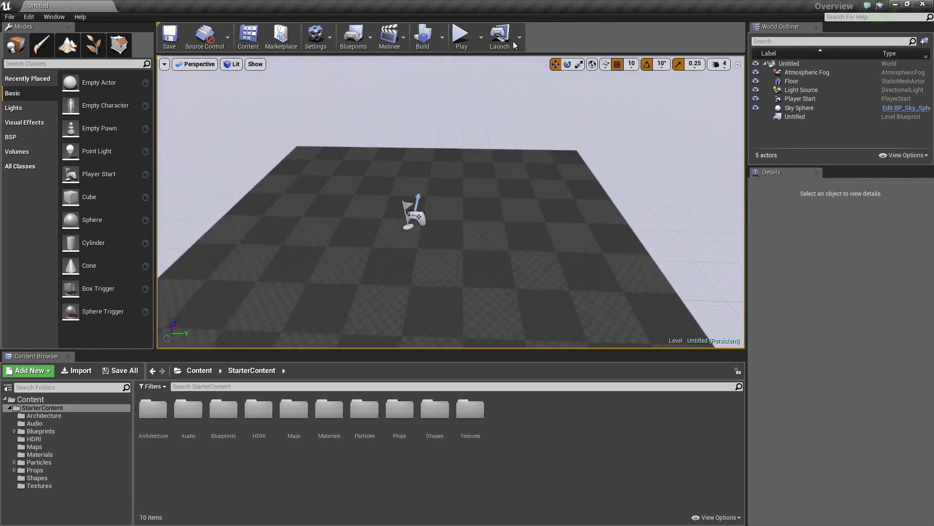
pyautogui.click(461, 35)
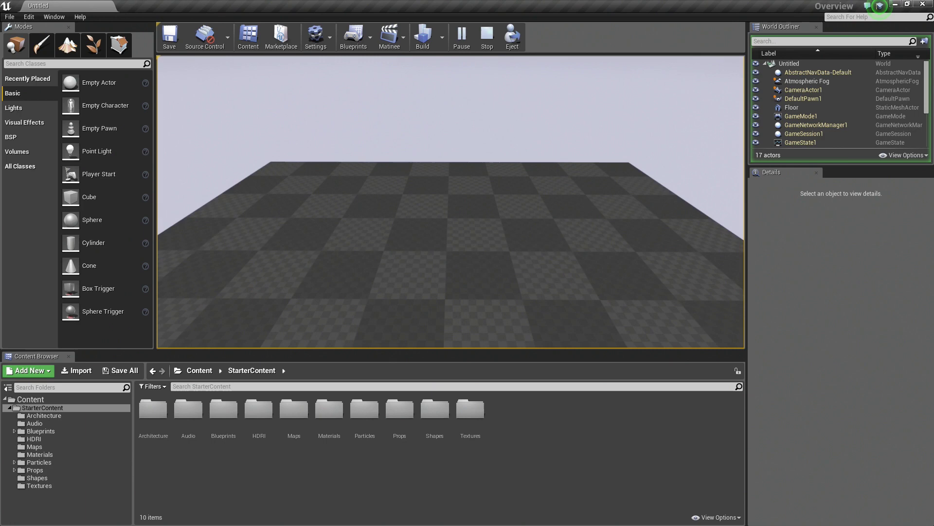
pyautogui.press('Escape')
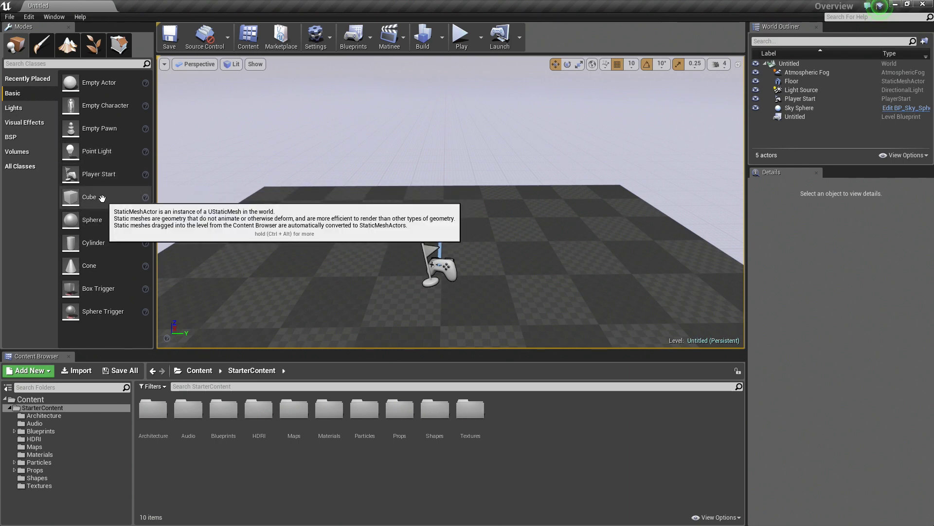
# Step: Place a basic cube on the floor at about X 360, Y -10 and a cone beside it at about X 310, Y 110
pyautogui.click(89, 198)
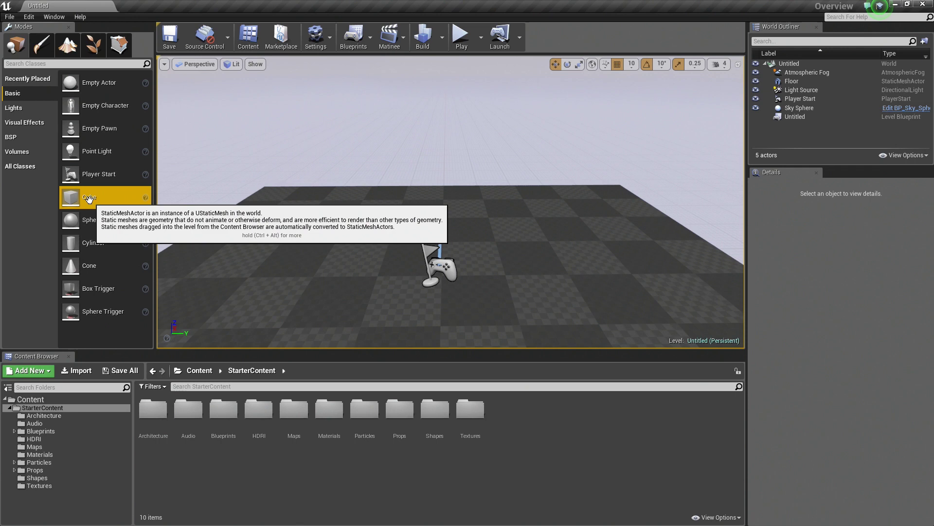
pyautogui.moveTo(89, 198); pyautogui.dragTo(438, 208)
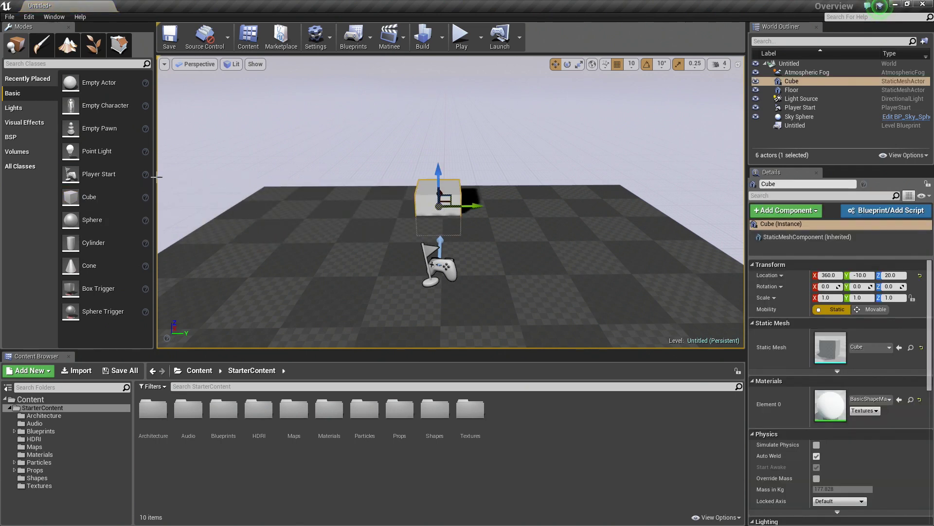
pyautogui.moveTo(92, 265); pyautogui.dragTo(492, 212)
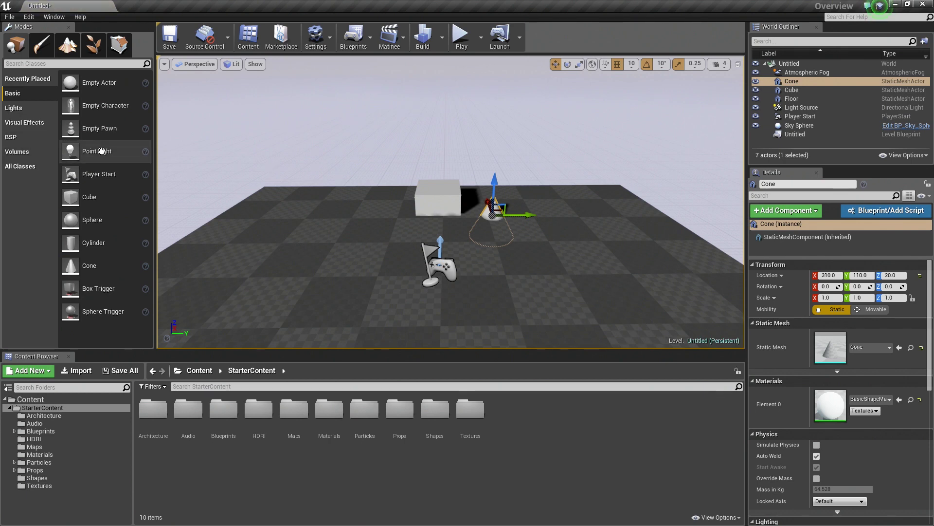
# Step: Add a point light above the floor at about X 250, Y -40, Z 220 and a box trigger at about X 220, Y -60, Z 20
pyautogui.moveTo(97, 151); pyautogui.dragTo(425, 225)
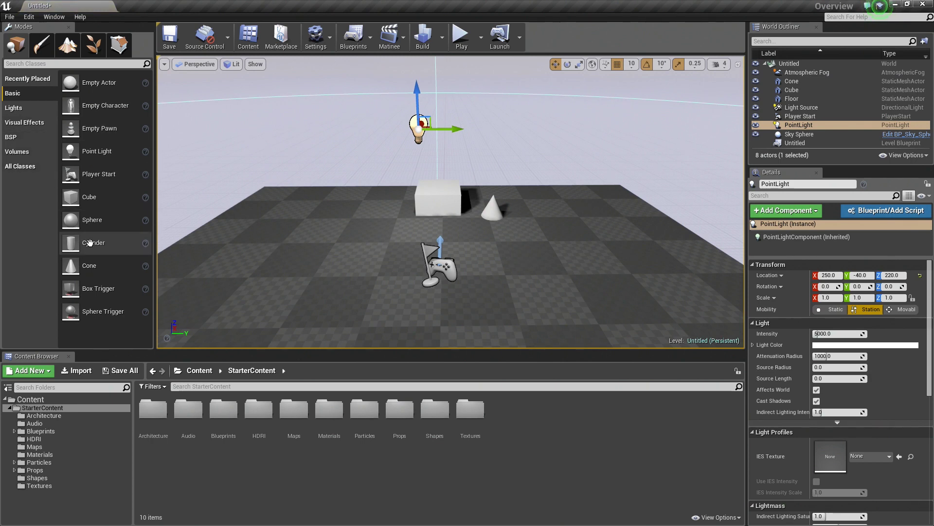
pyautogui.moveTo(97, 288); pyautogui.dragTo(412, 233)
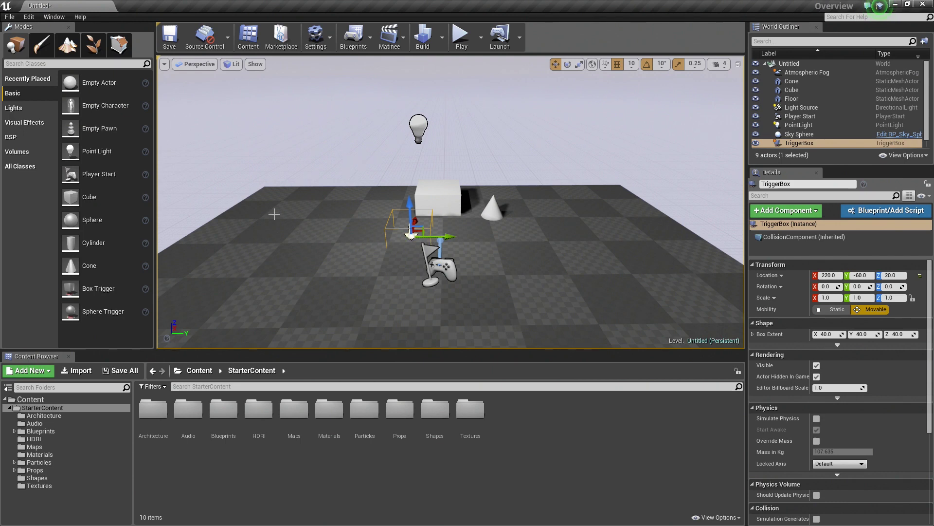
# Step: Look through the placeable actors in the Lights, Visual Effects, BSP and Volumes categories
pyautogui.click(25, 108)
pyautogui.click(25, 95)
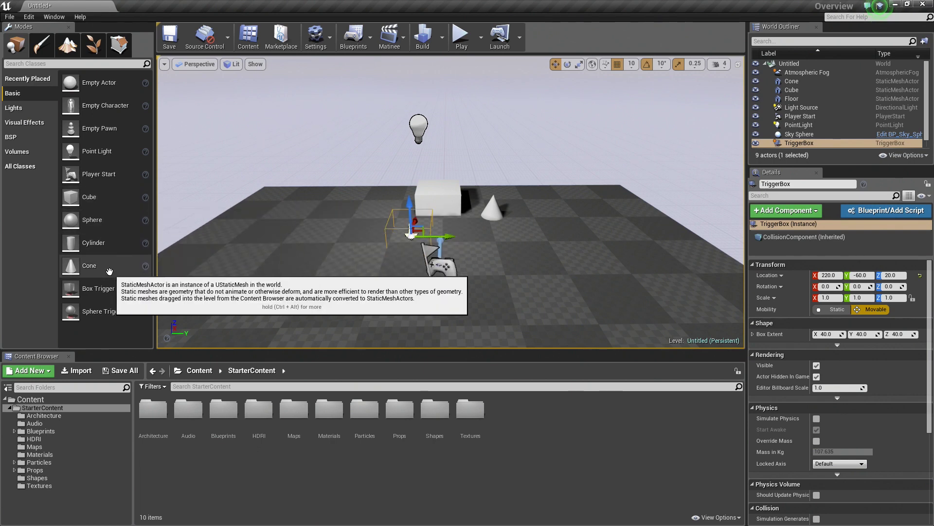
pyautogui.click(22, 108)
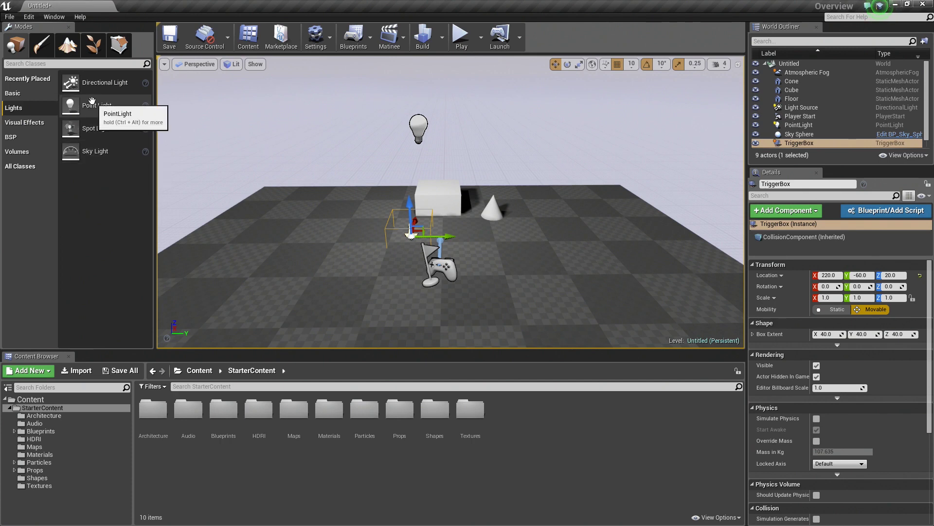
pyautogui.click(42, 123)
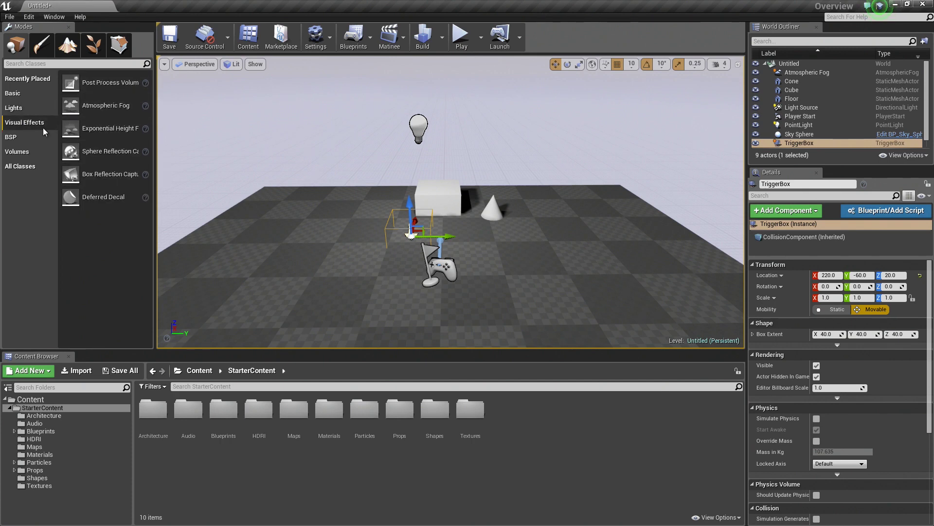
pyautogui.click(20, 136)
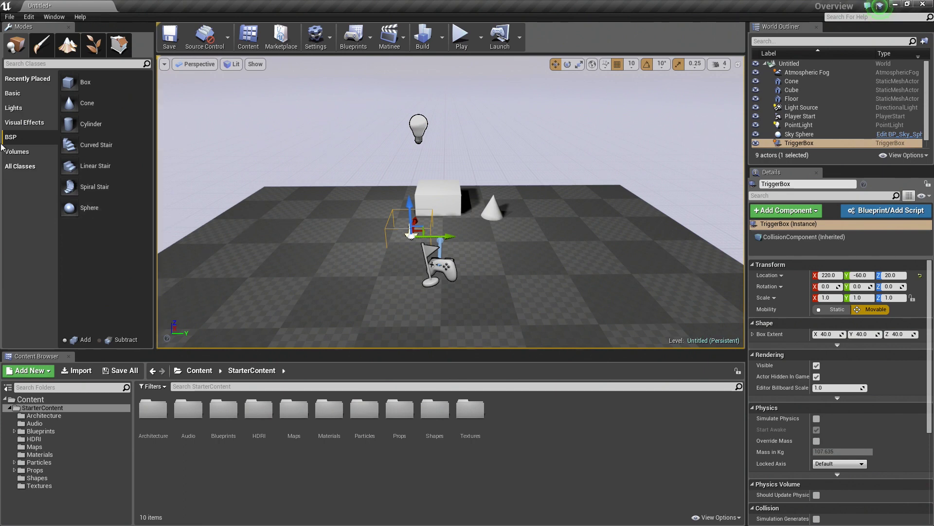
pyautogui.click(30, 153)
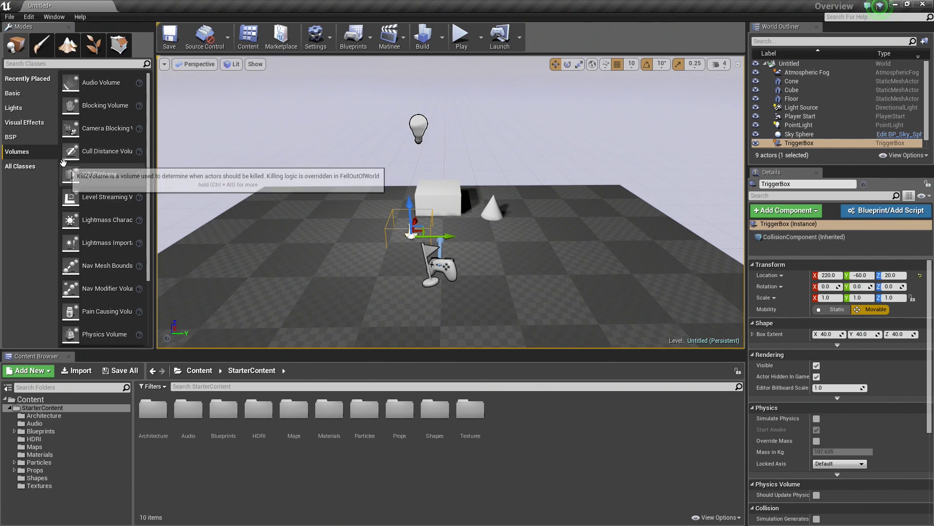
pyautogui.scroll(-3, 90, 150)
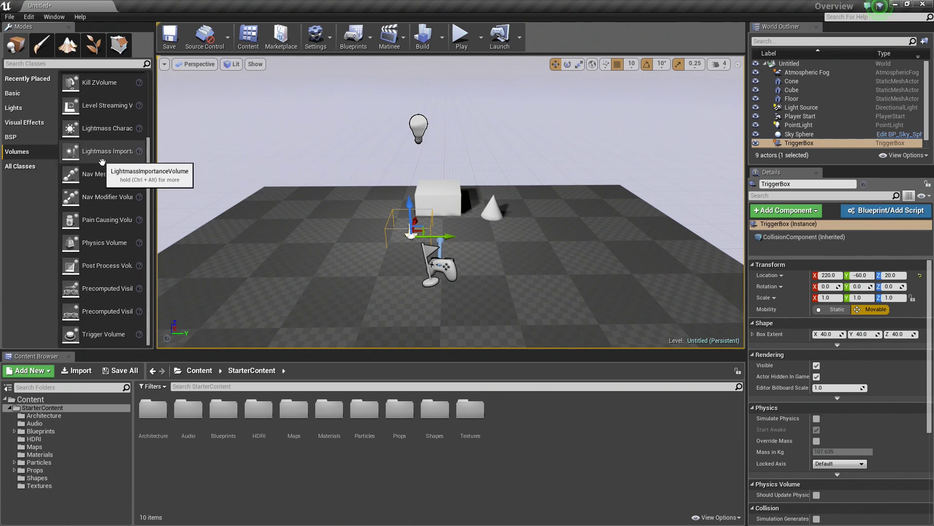
pyautogui.scroll(3, 102, 162)
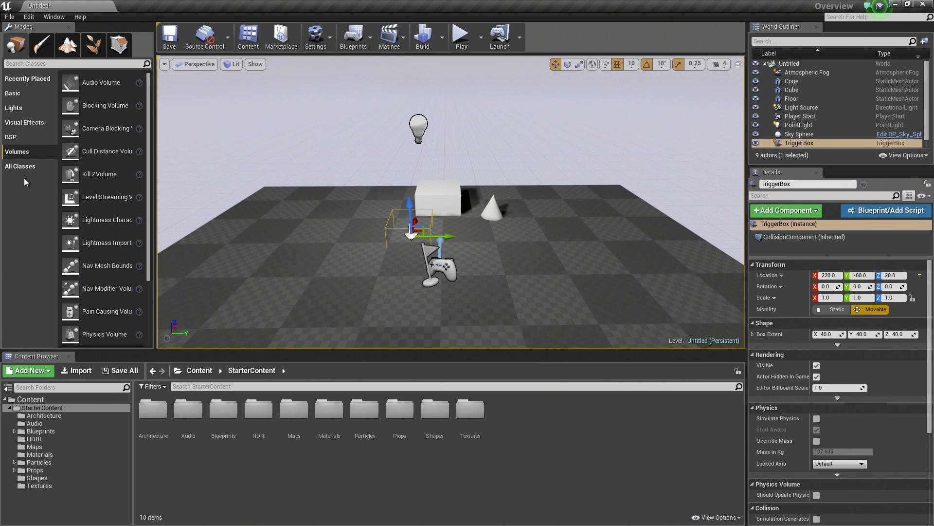
# Step: Look through the complete list of placeable actors under All Classes
pyautogui.click(20, 167)
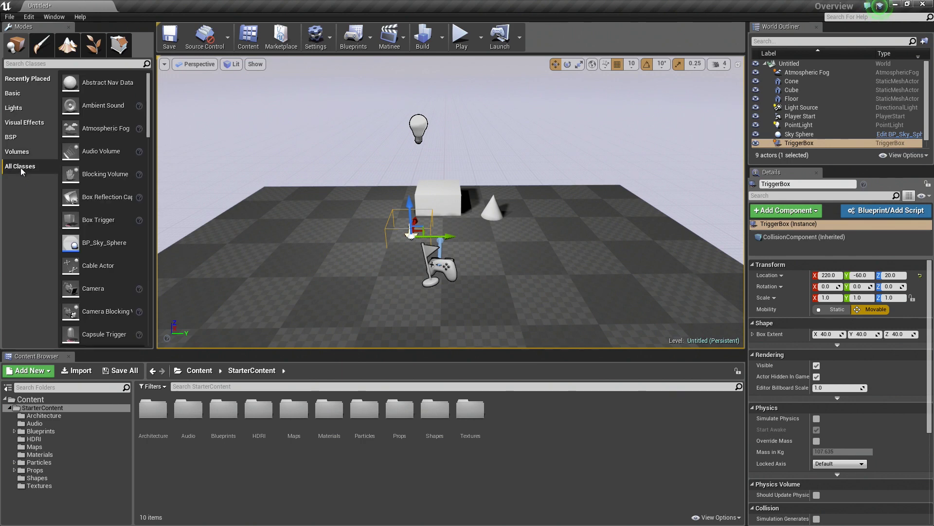
pyautogui.scroll(-1, 114, 126)
pyautogui.scroll(-10, 113, 125)
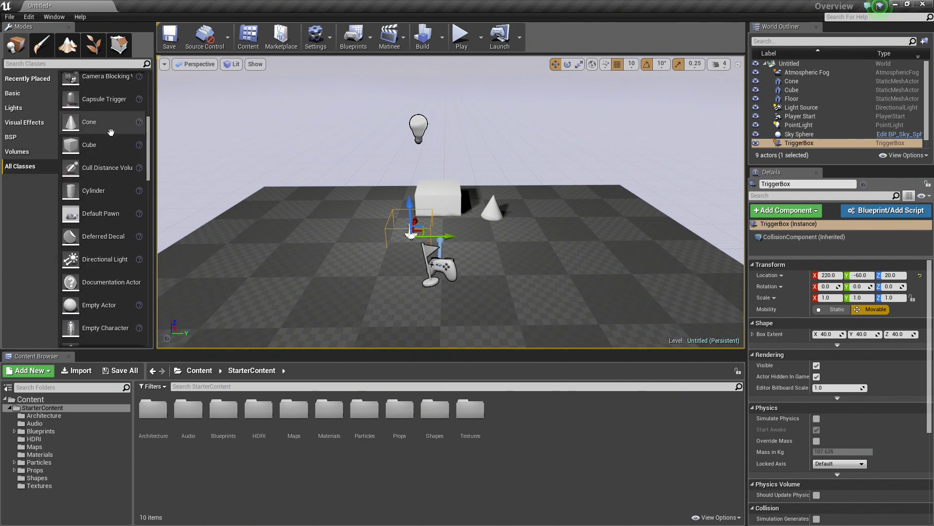
pyautogui.scroll(-10, 107, 138)
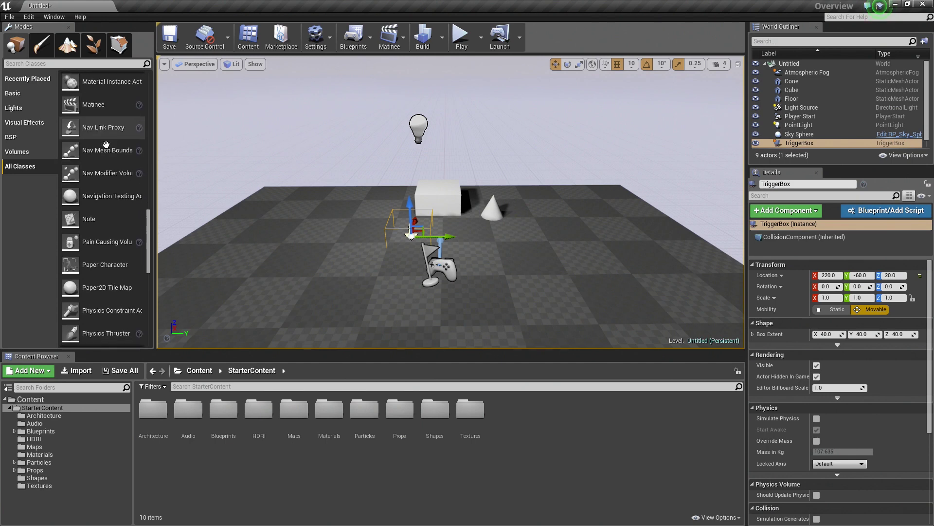
pyautogui.scroll(10, 116, 204)
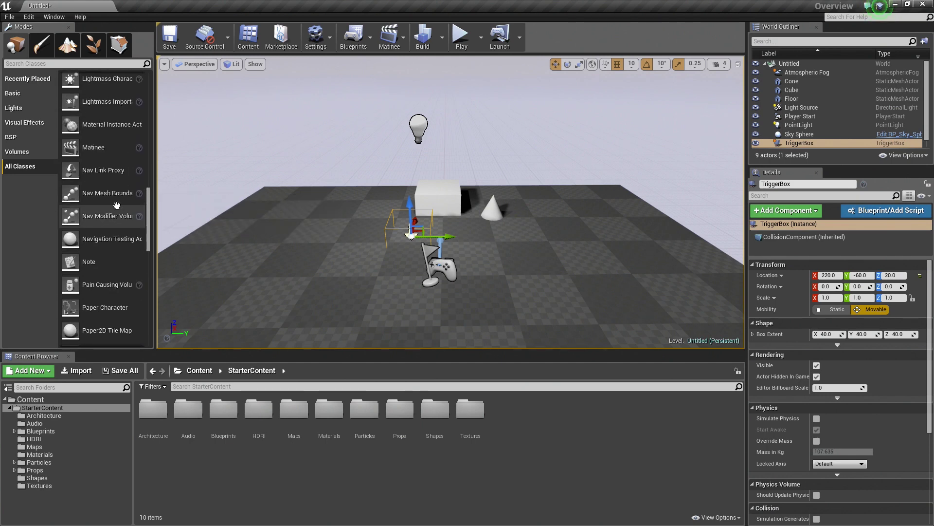
pyautogui.scroll(8, 117, 203)
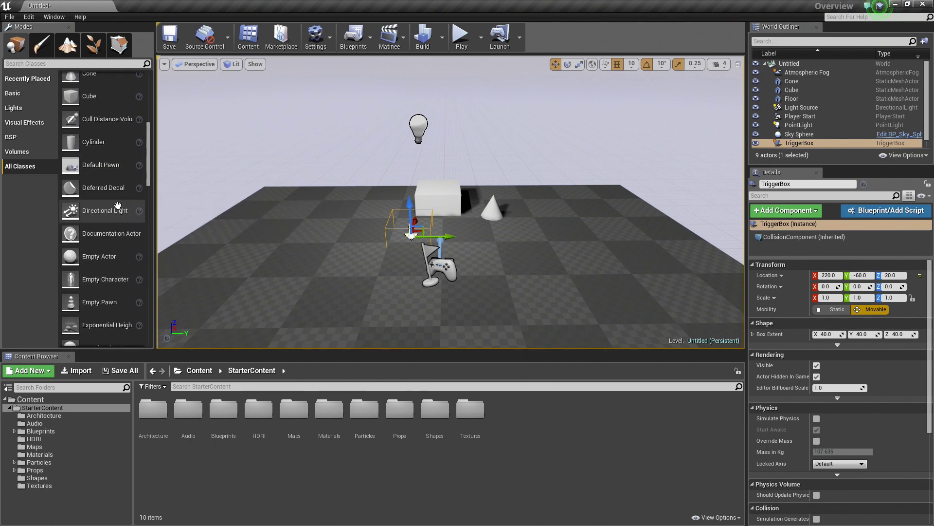
pyautogui.scroll(3, 118, 206)
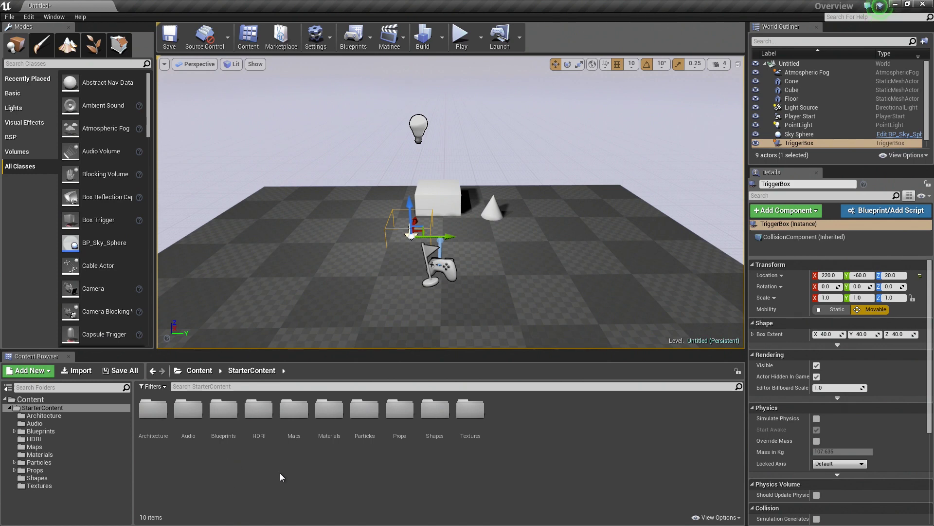
# Step: Place the SM_Chair and SM_Door props from StarterContent/Props on the floor, and SM_Lamp_Ceiling above it at about Z 270
pyautogui.doubleClick(400, 418)
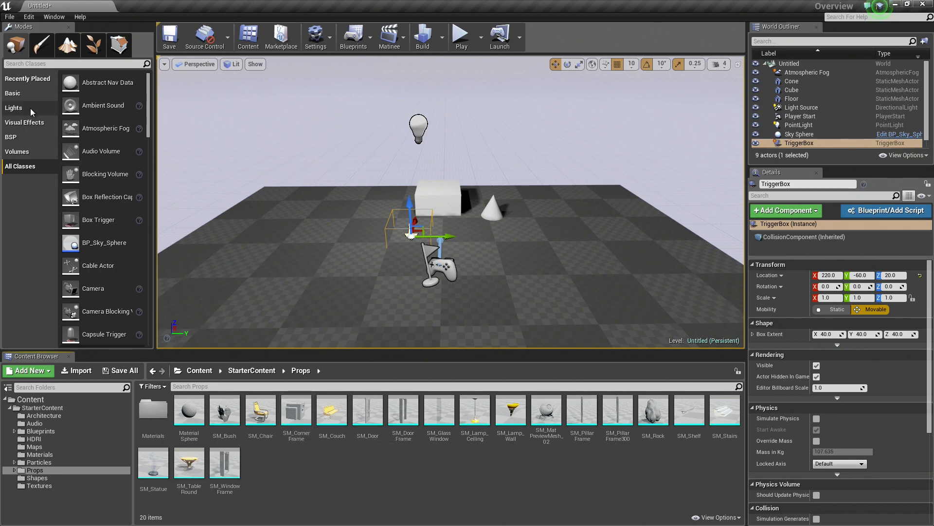
pyautogui.moveTo(261, 412); pyautogui.dragTo(275, 257)
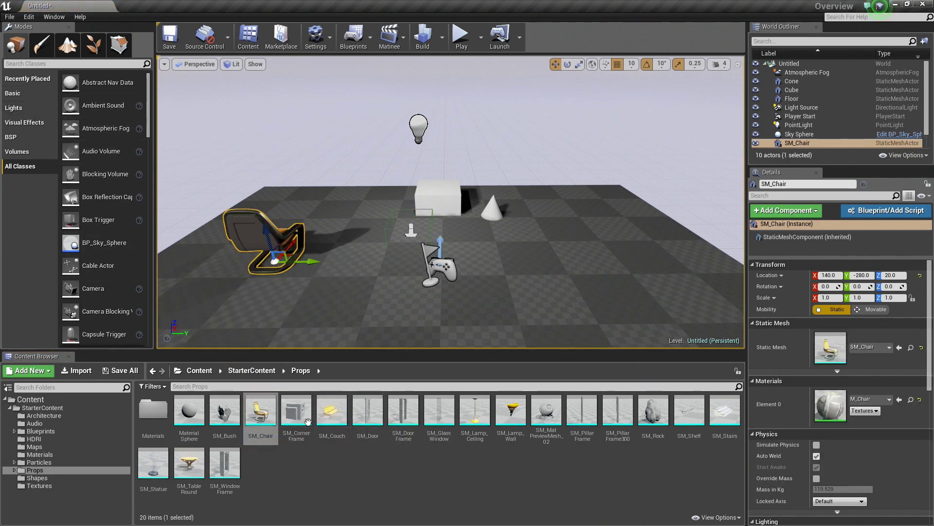
pyautogui.moveTo(367, 411); pyautogui.dragTo(347, 219)
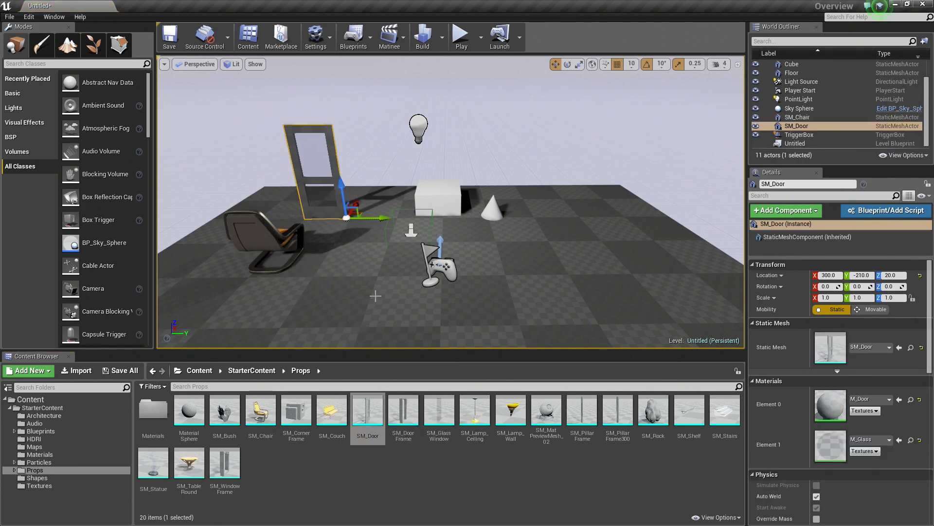
pyautogui.moveTo(475, 411); pyautogui.dragTo(505, 102)
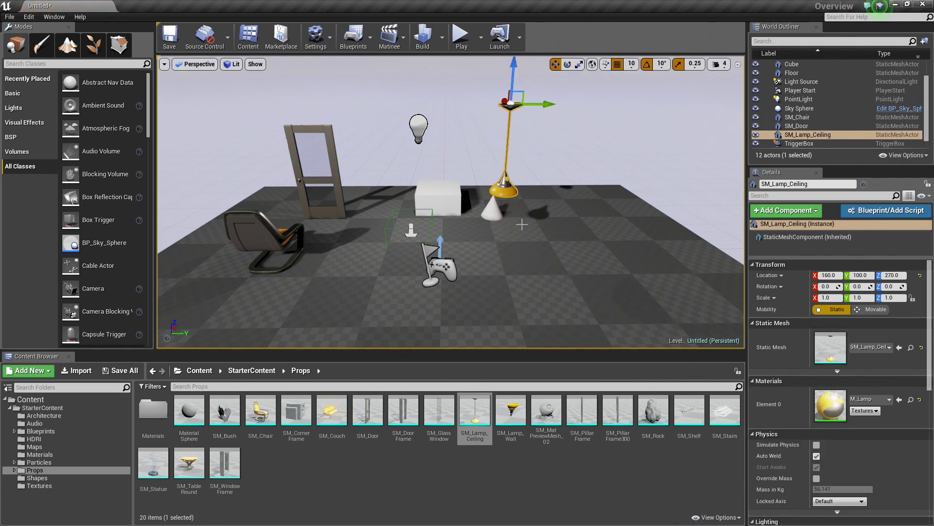
# Step: Place a second SM_Lamp_Ceiling on the empty floor area at about X -170, Y -100 and raise it to about Z 210
pyautogui.moveTo(516, 214); pyautogui.dragTo(530, 242)
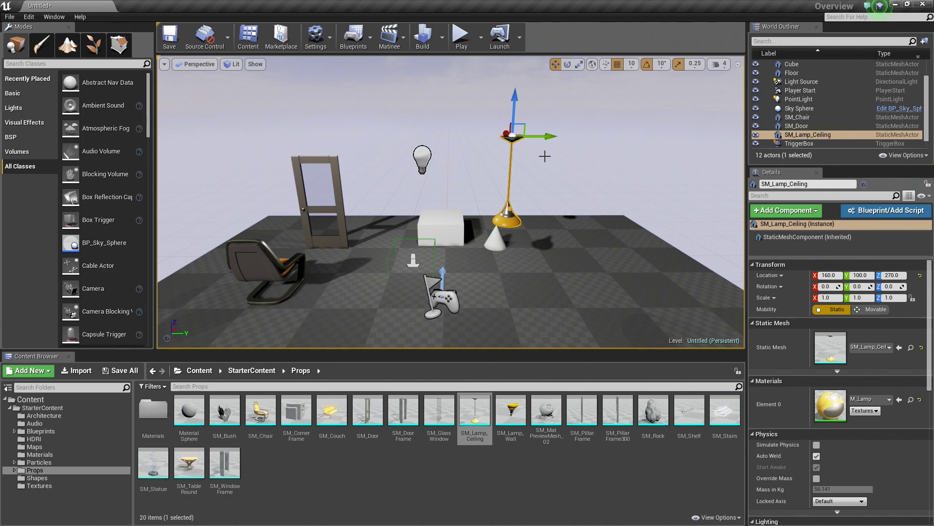
pyautogui.moveTo(545, 156); pyautogui.dragTo(558, 165, button='right')
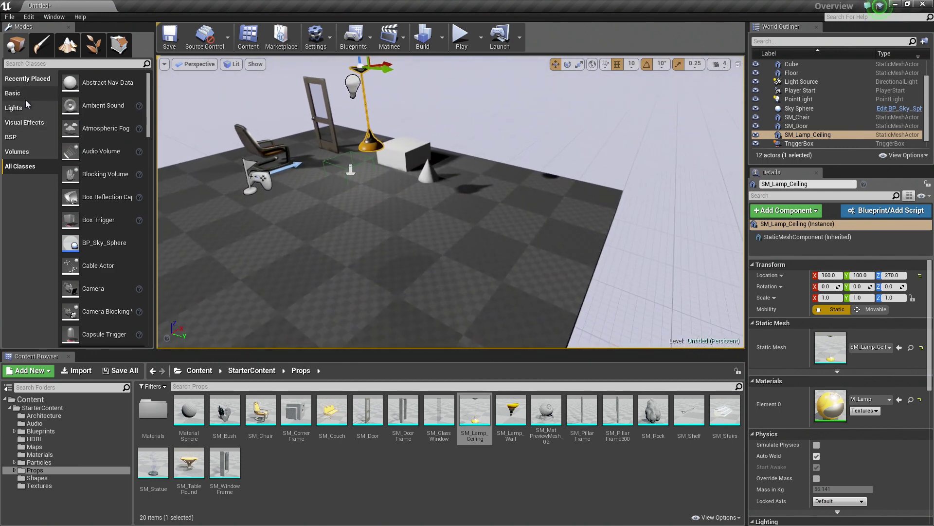
pyautogui.moveTo(417, 210); pyautogui.dragTo(385, 212, button='right')
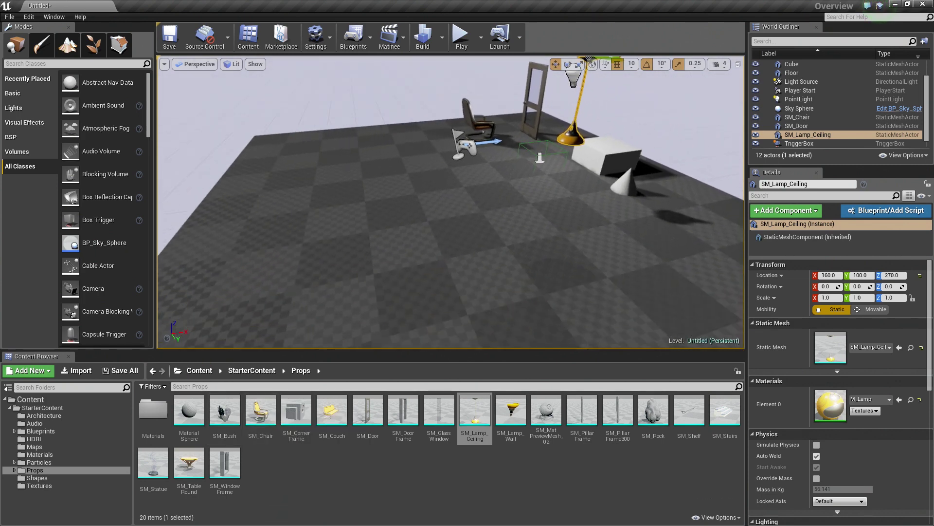
pyautogui.rightClick(374, 178)
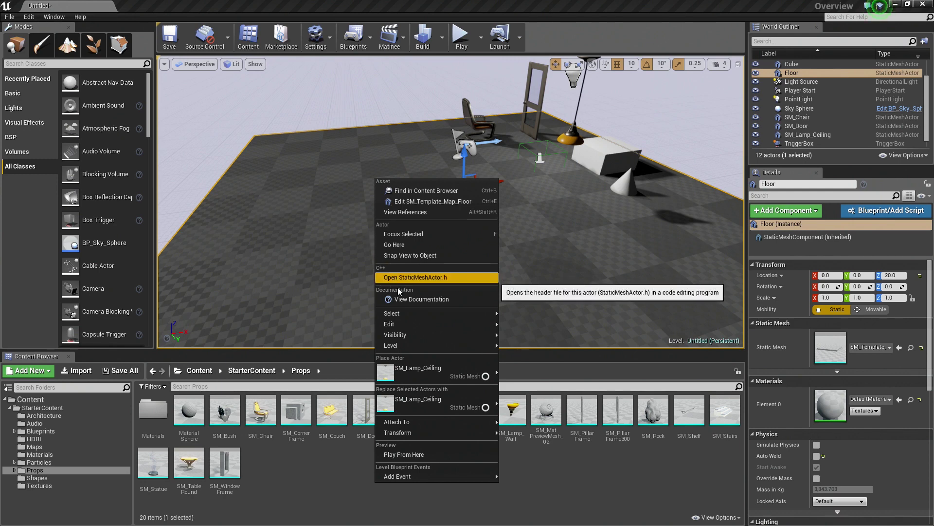
pyautogui.moveTo(448, 373)
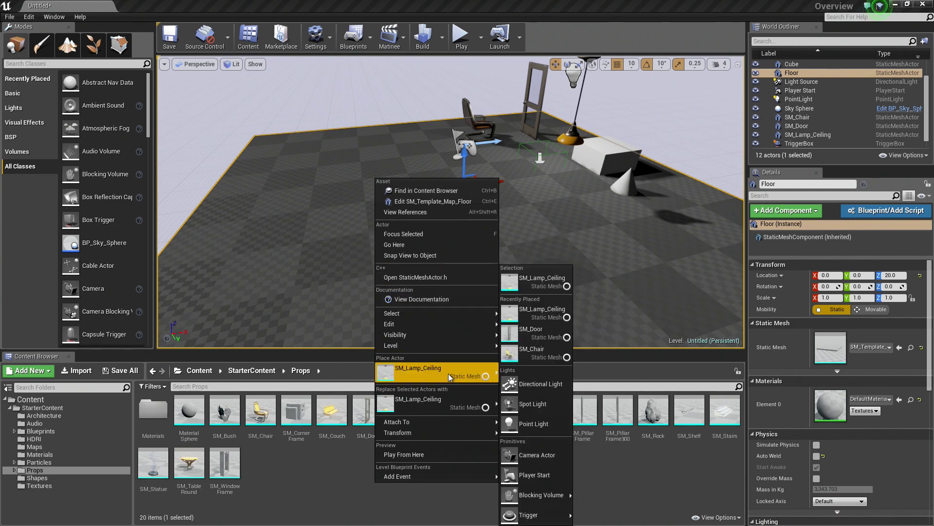
pyautogui.click(448, 373)
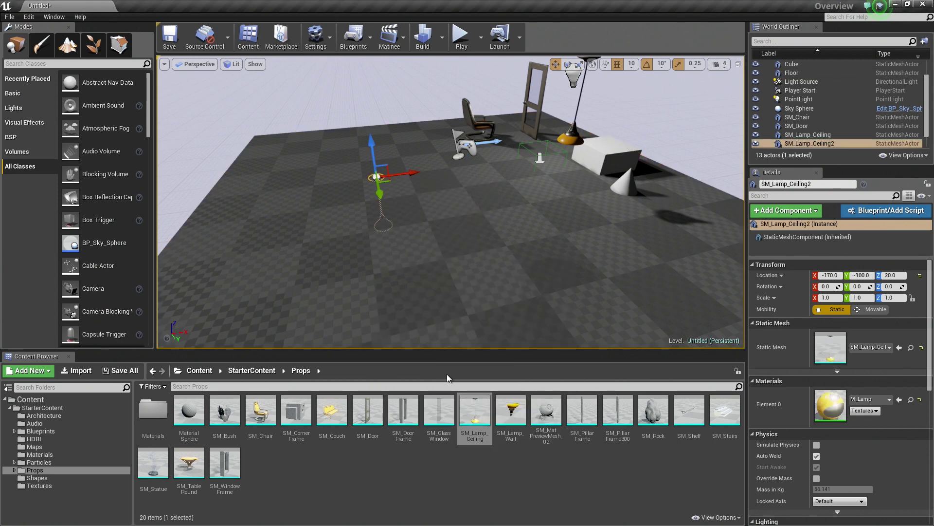
pyautogui.moveTo(397, 149); pyautogui.dragTo(388, 59)
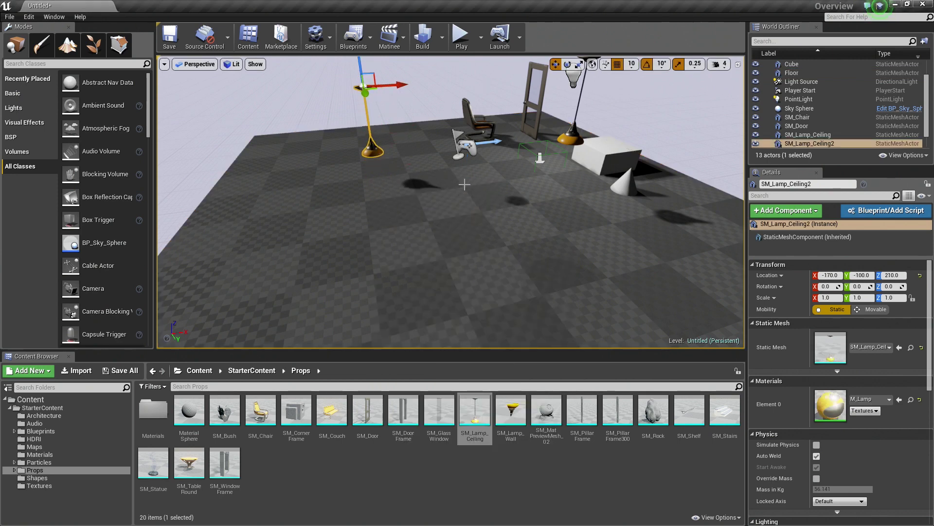
# Step: Place a third SM_Lamp_Ceiling near the middle of the floor at about X 10, Y -10 and raise it to about Z 260
pyautogui.rightClick(463, 186)
pyautogui.click(518, 382)
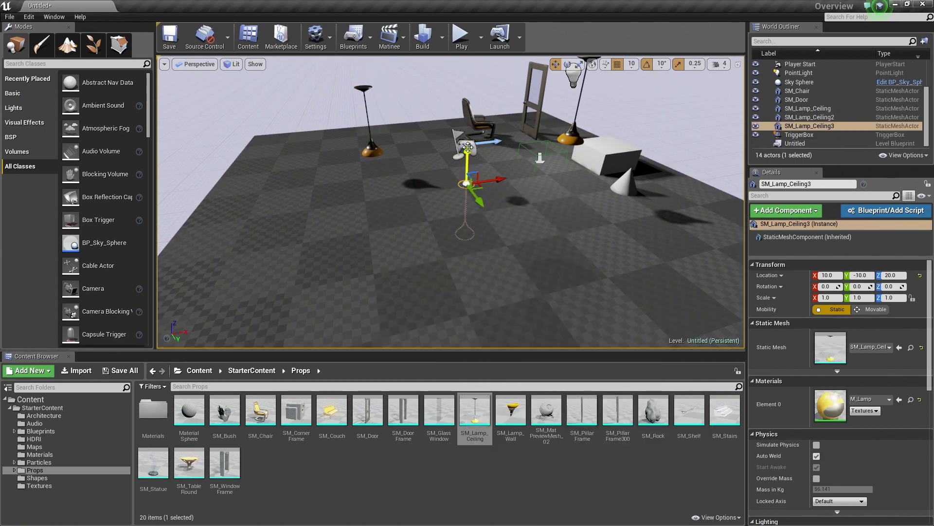
pyautogui.moveTo(468, 147); pyautogui.dragTo(469, 70)
pyautogui.press('f')
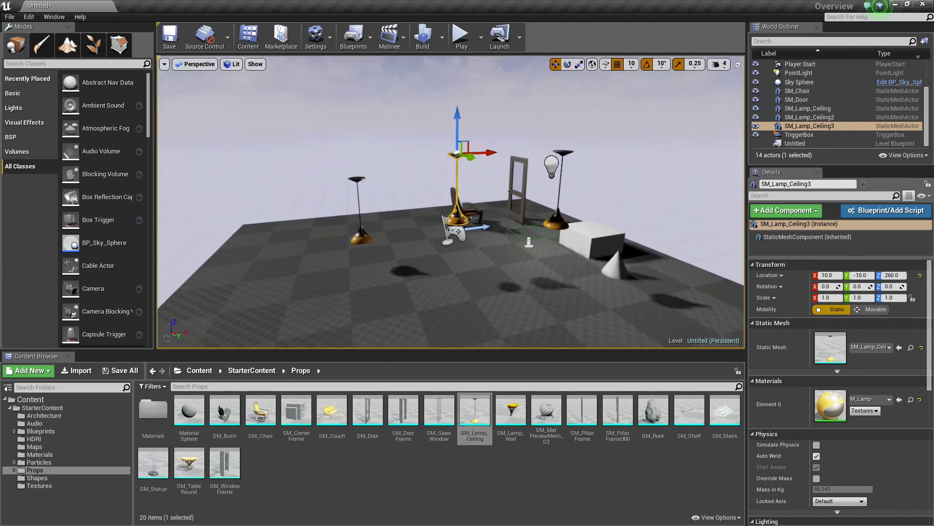
pyautogui.keyDown('alt'); pyautogui.moveTo(453, 205); pyautogui.dragTo(399, 214); pyautogui.keyUp('alt')
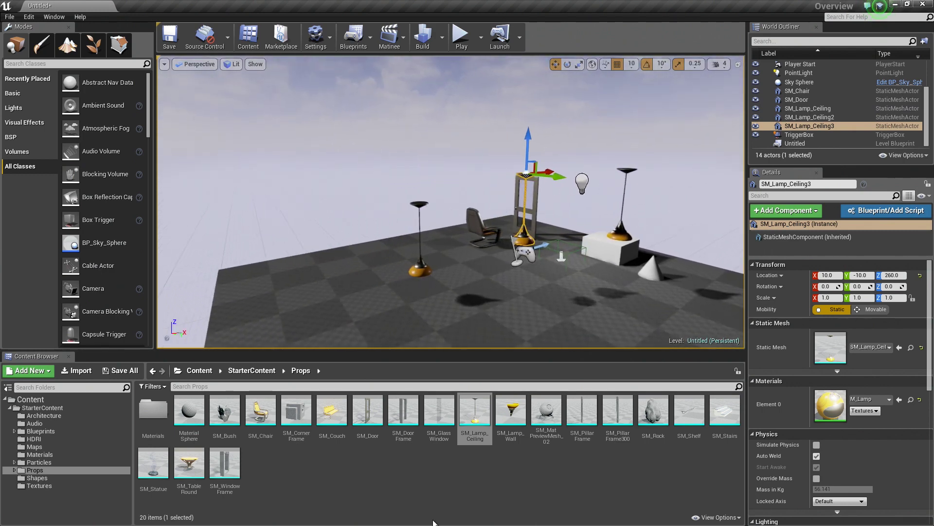
# Step: Place two more SM_Chair props on the empty floor area, the second at about X -130, Y -80
pyautogui.click(261, 411)
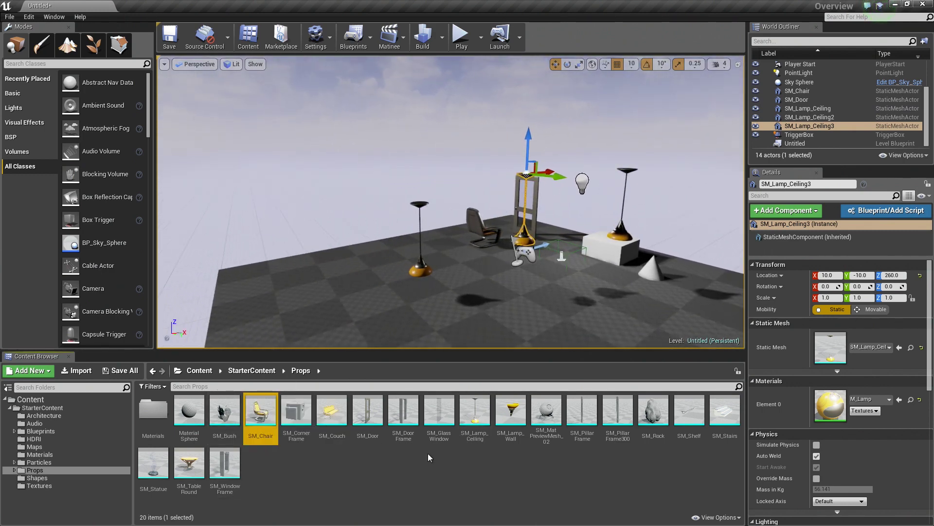
pyautogui.rightClick(360, 253)
pyautogui.click(438, 318)
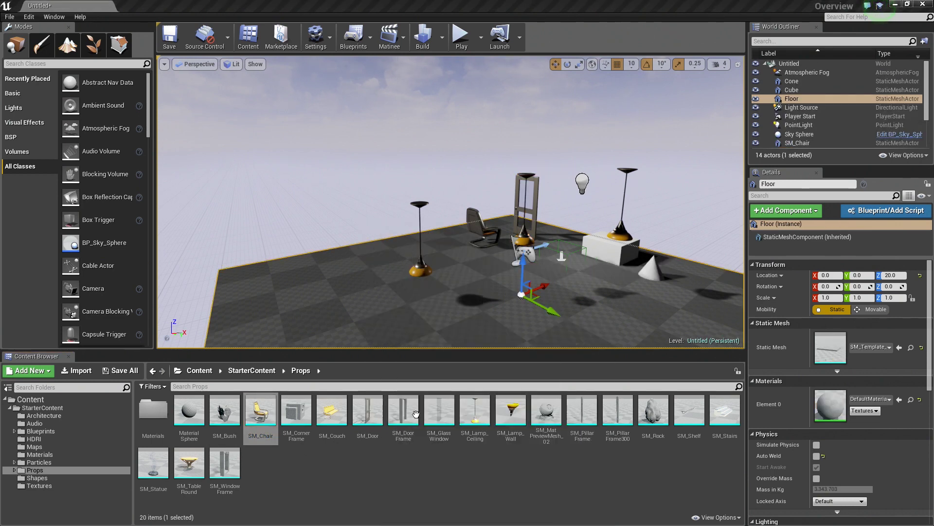
pyautogui.rightClick(438, 317)
pyautogui.click(480, 325)
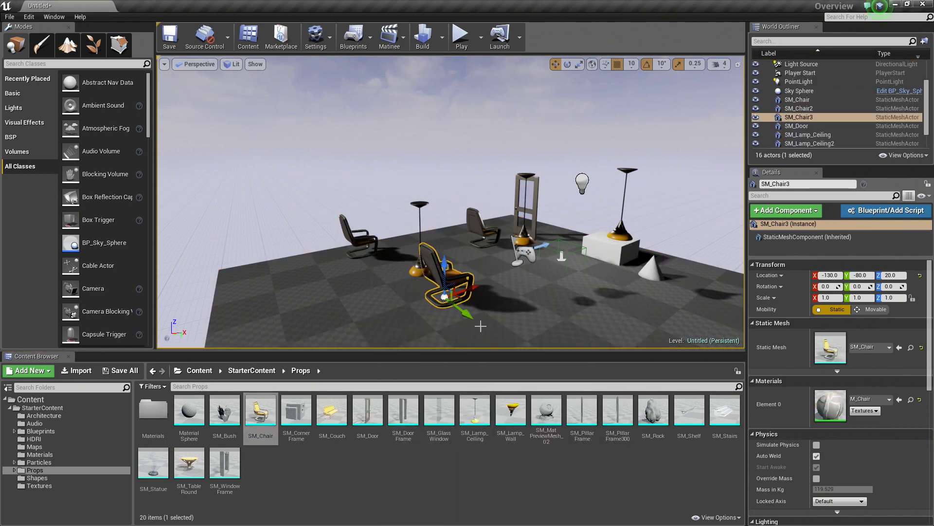
pyautogui.keyDown('shift'); pyautogui.moveTo(462, 310); pyautogui.dragTo(543, 311); pyautogui.keyUp('shift')
# Step: Look through the actors offered for placement at a floor point, including the recently placed props, lights and primitives
pyautogui.rightClick(412, 264)
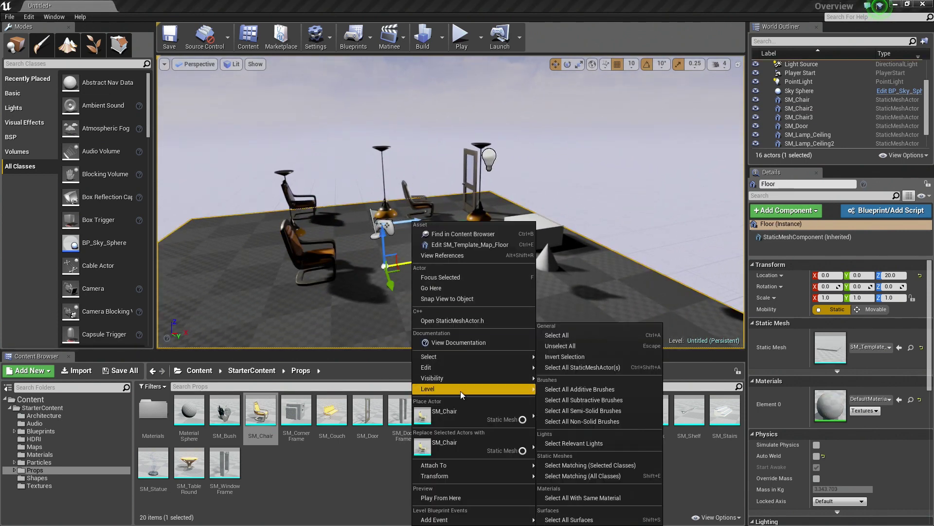
pyautogui.moveTo(467, 418)
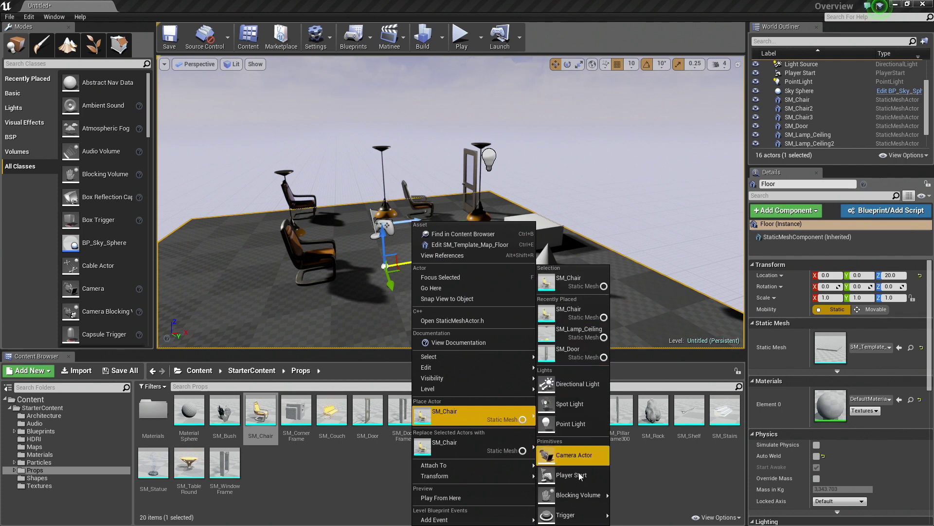
pyautogui.moveTo(592, 500)
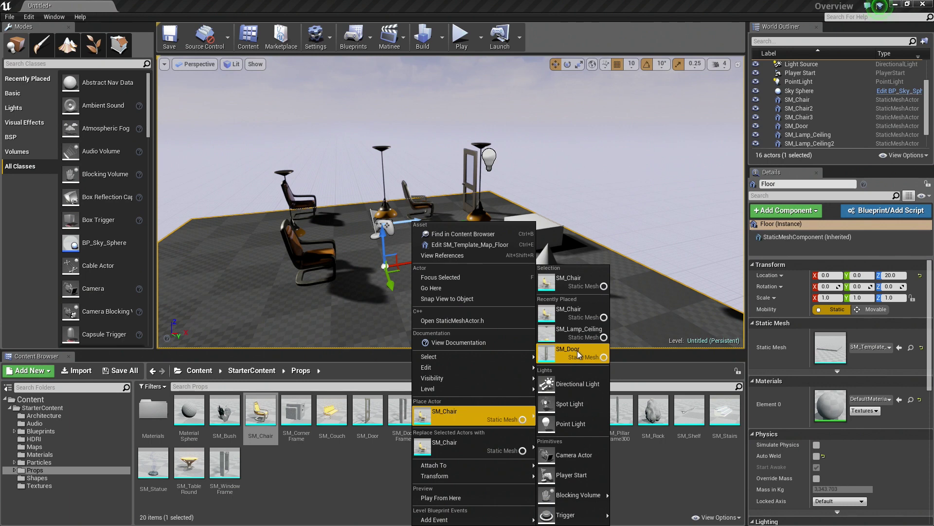
pyautogui.moveTo(296, 260); pyautogui.dragTo(296, 260, button='right')
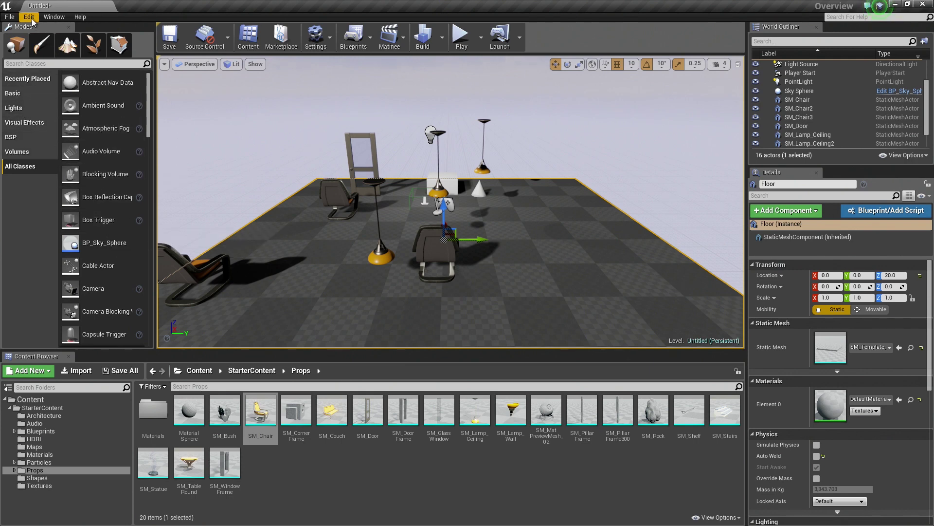
# Step: Open the Class Viewer, move it clear of part of the level view and look through its Actor classes
pyautogui.click(54, 16)
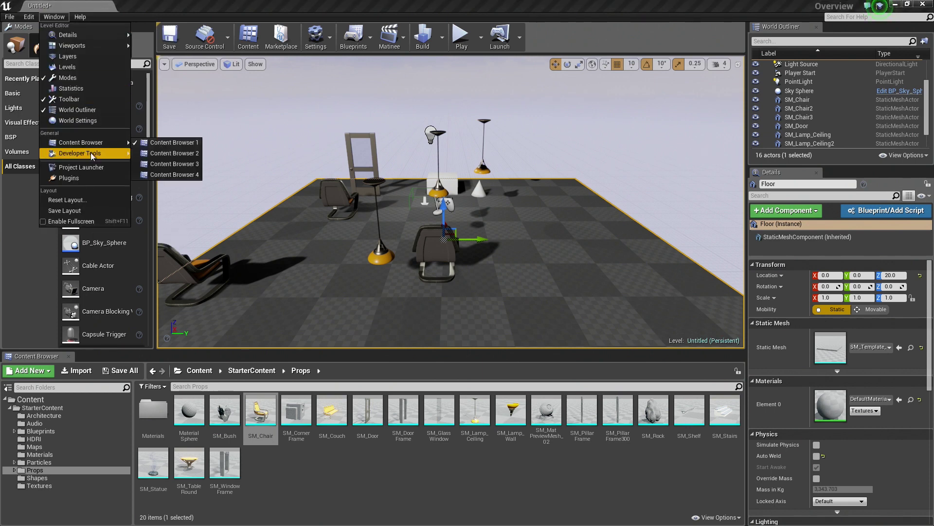
pyautogui.moveTo(92, 154)
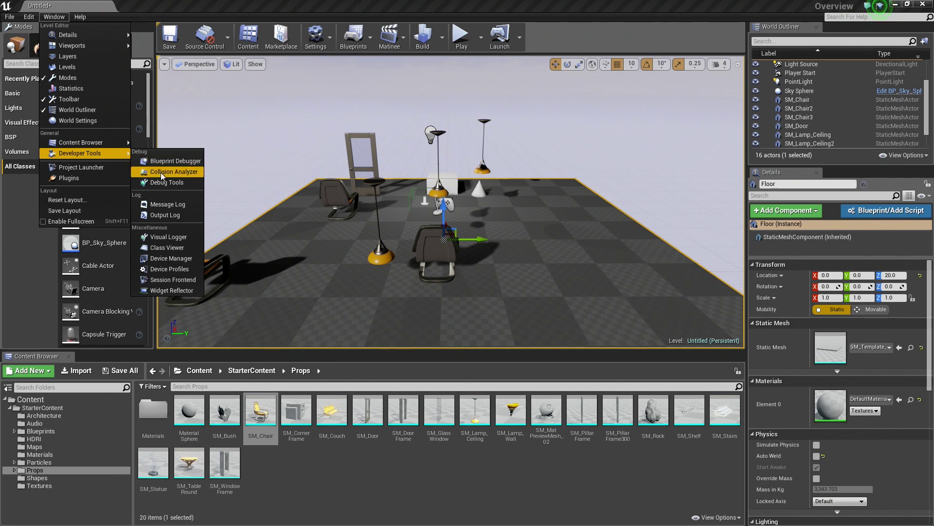
pyautogui.click(165, 247)
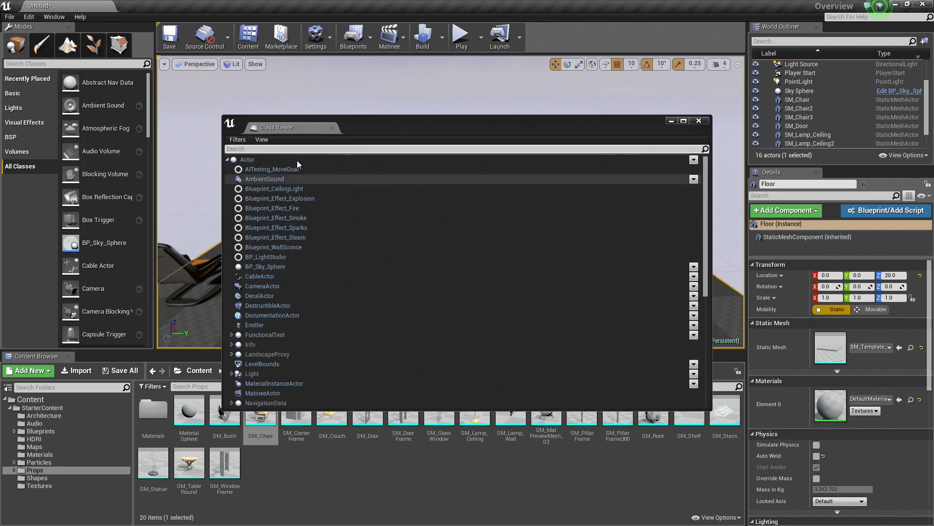
pyautogui.moveTo(507, 125); pyautogui.dragTo(731, 120)
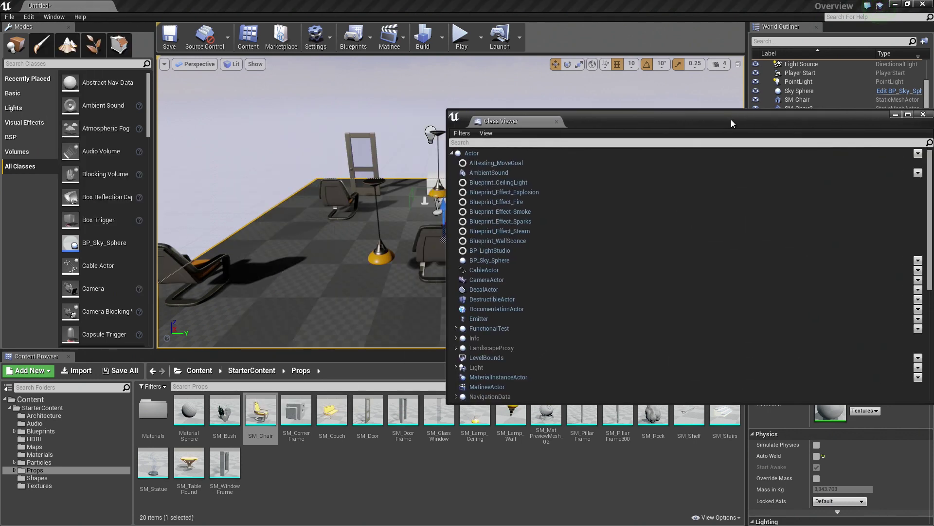
pyautogui.scroll(-5, 533, 224)
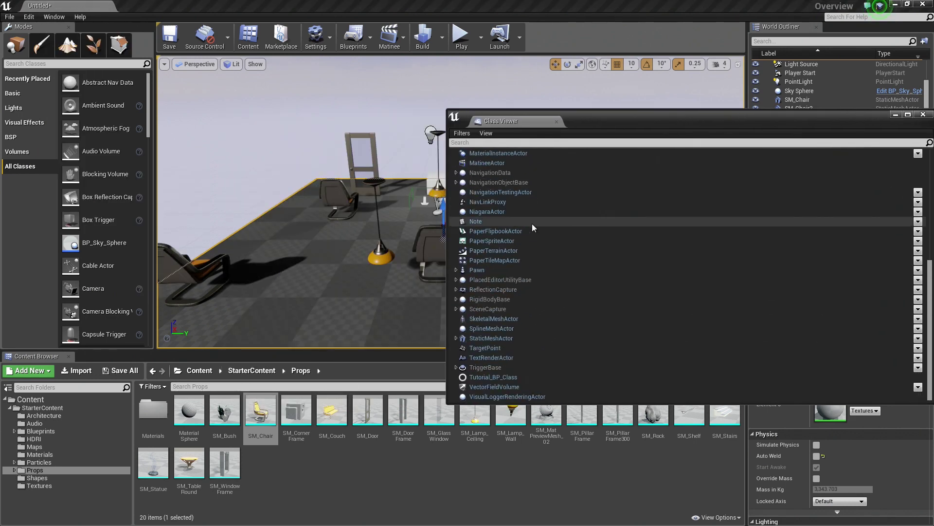
pyautogui.scroll(5, 588, 283)
pyautogui.scroll(5, 589, 298)
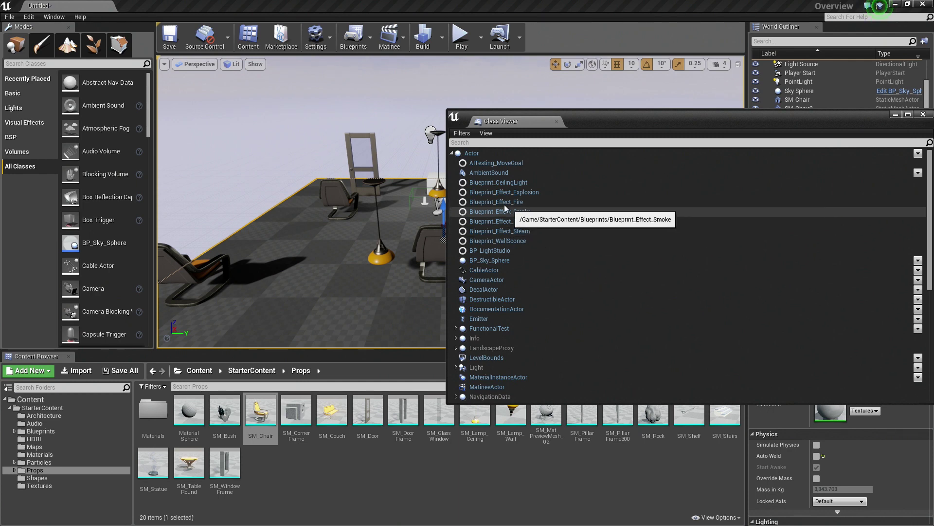
# Step: Place two Blueprint_Effect_Fire actors and one Blueprint_Effect_Smoke at about X -90, Y -180 on the floor, and close the Class Viewer
pyautogui.moveTo(501, 201); pyautogui.dragTo(292, 241)
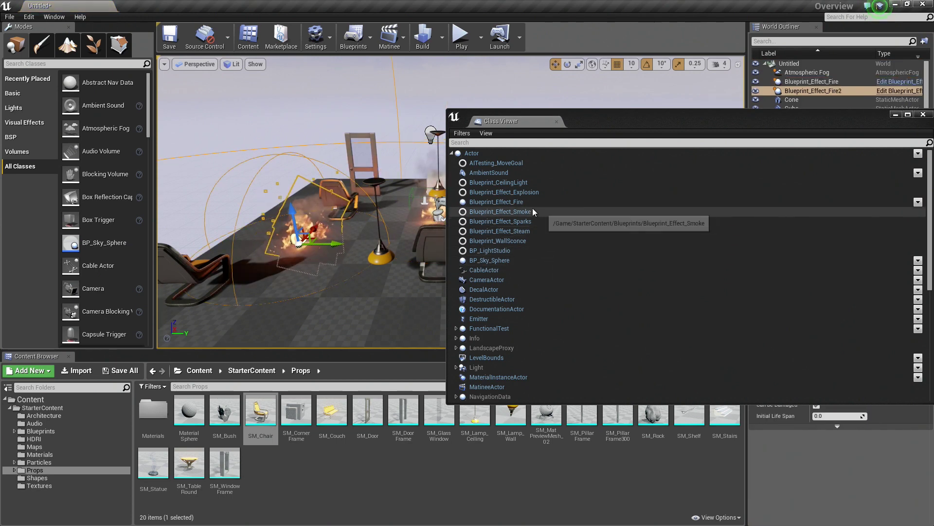
pyautogui.moveTo(501, 211); pyautogui.dragTo(352, 263)
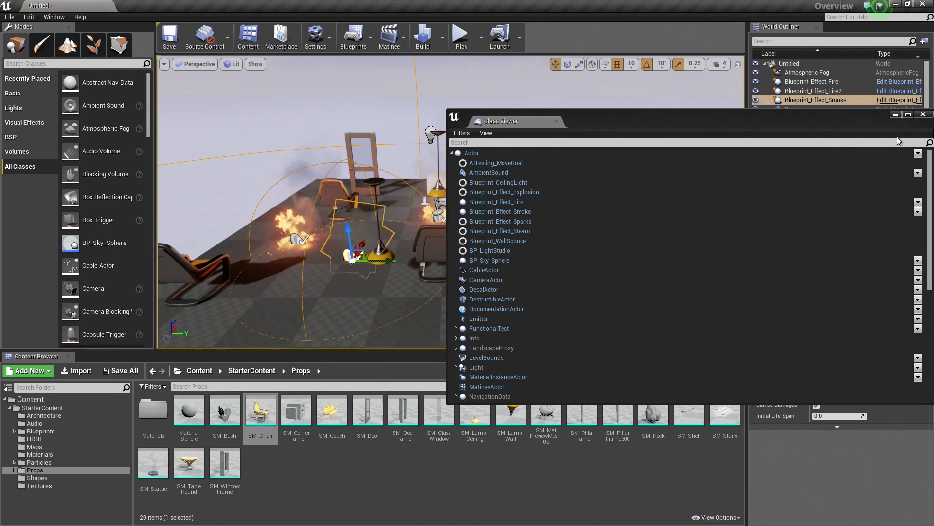
pyautogui.scroll(-5, 521, 237)
pyautogui.scroll(-2, 536, 272)
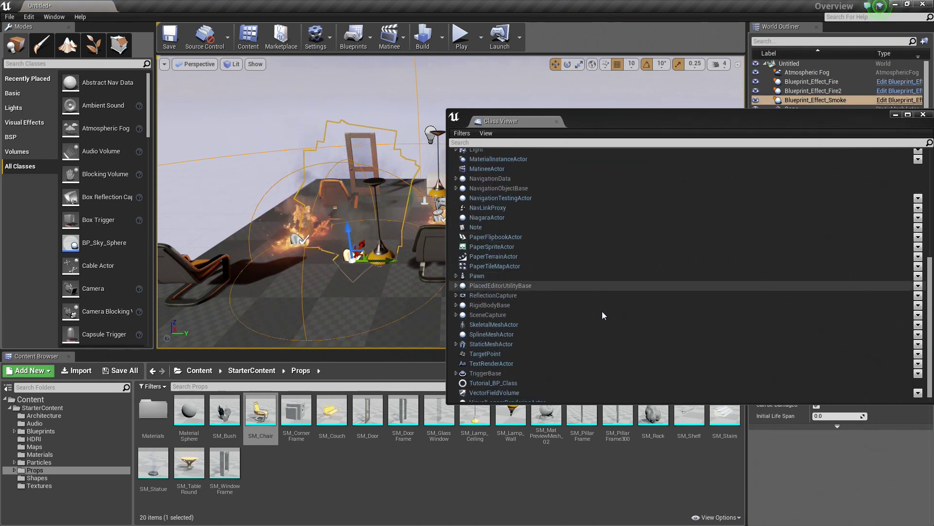
pyautogui.click(923, 116)
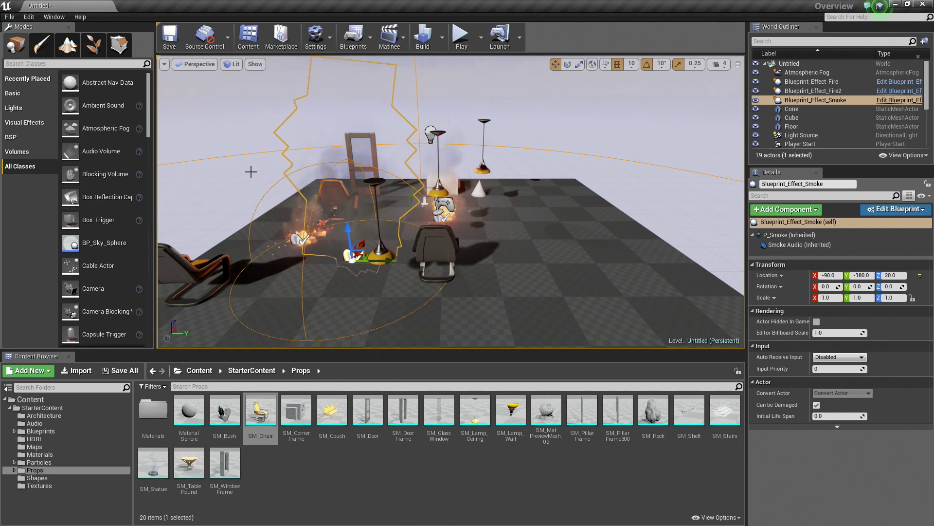
pyautogui.moveTo(251, 172)
pyautogui.mouseDown(button='right')
pyautogui.moveTo(228, 172)
pyautogui.moveTo(252, 172)
pyautogui.mouseUp(button='right')
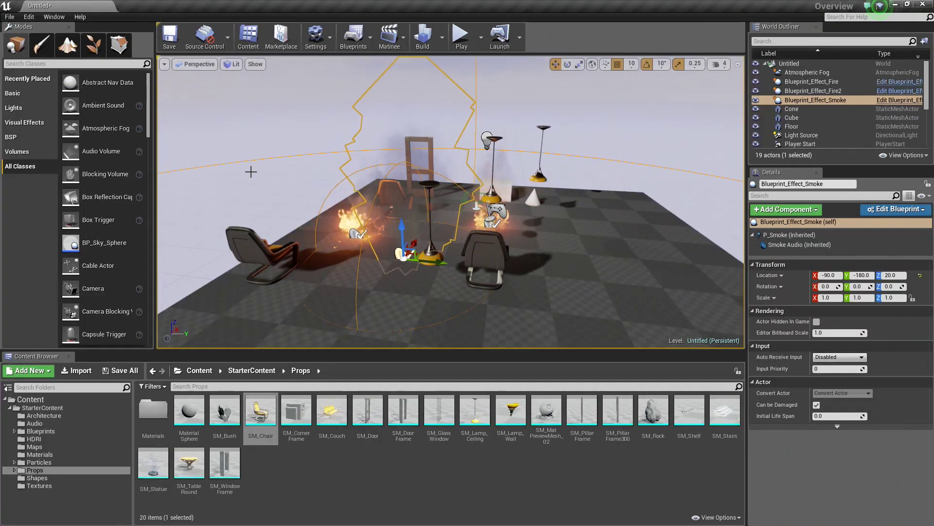